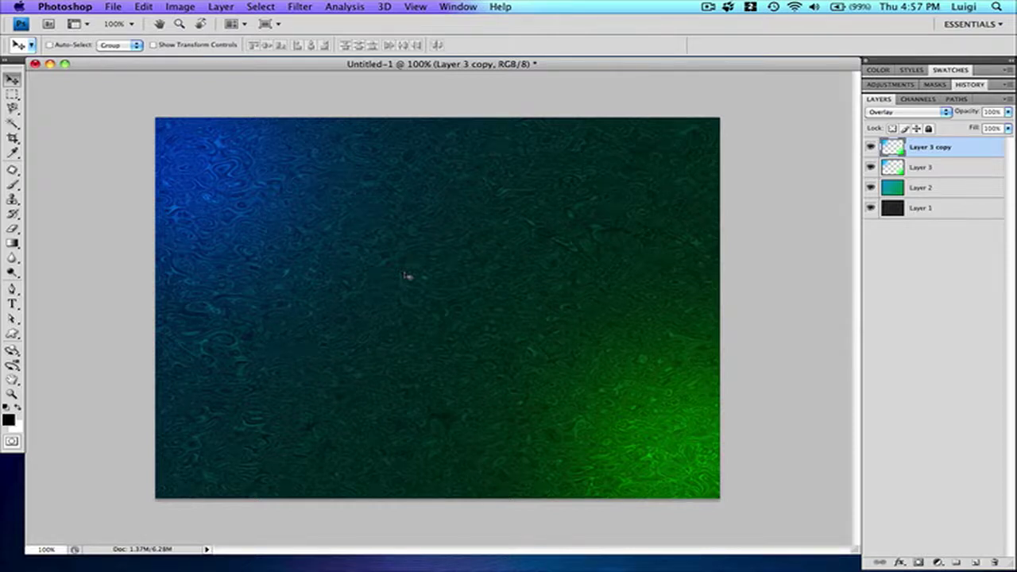
Step: Create a new 800×600 px document, Untitled-2, from the default preset
key(super+n)
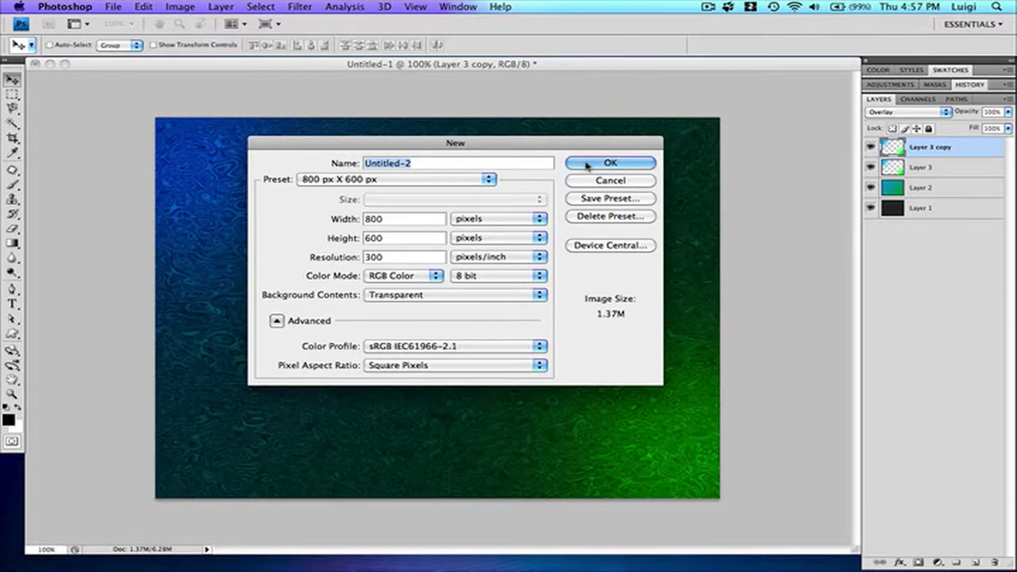
click(610, 163)
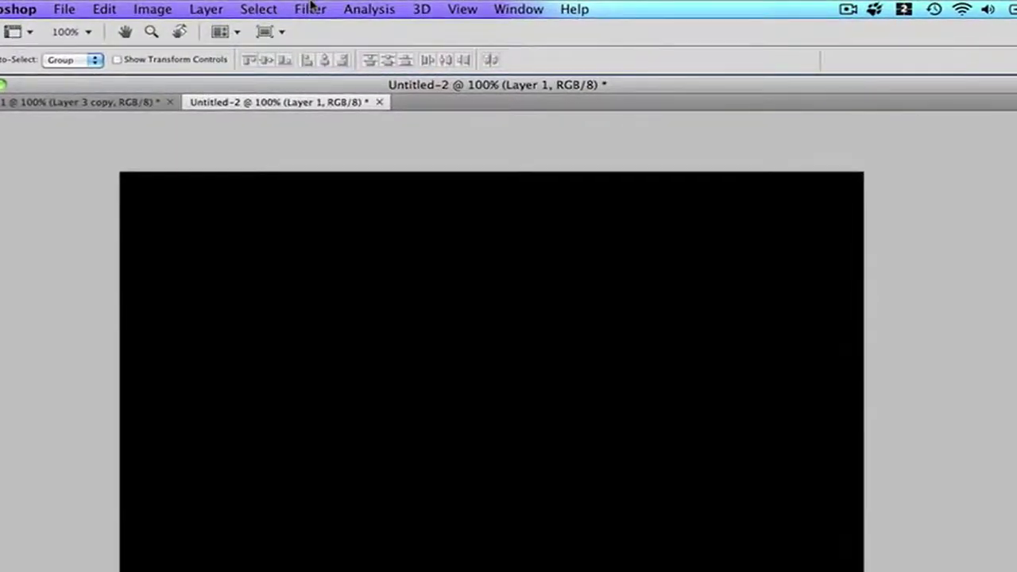
Step: Apply the Patchwork texture with Square Size 9 and Relief 21, stacked as three effect layers
click(312, 7)
mouse_move(354, 298)
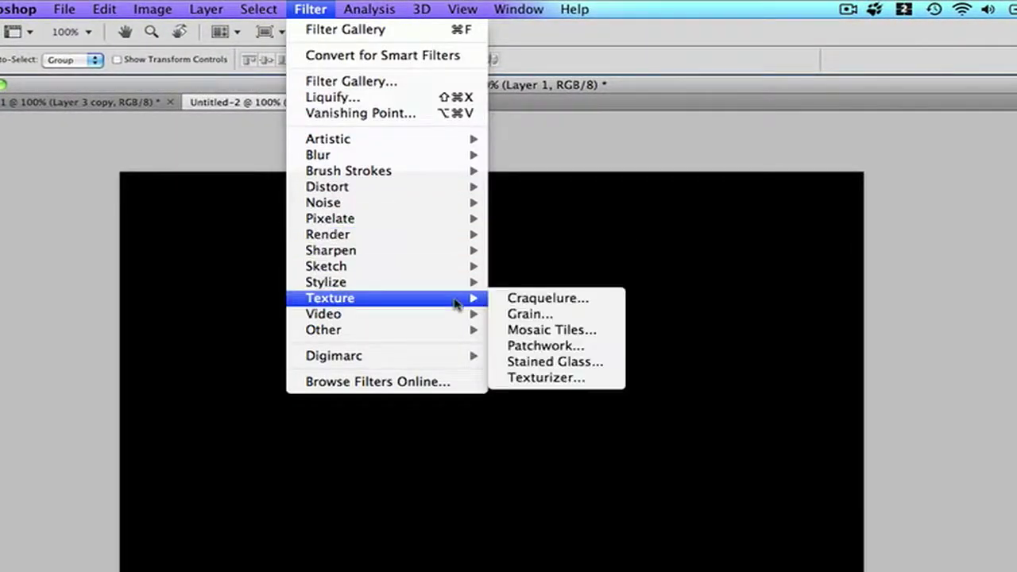
click(537, 347)
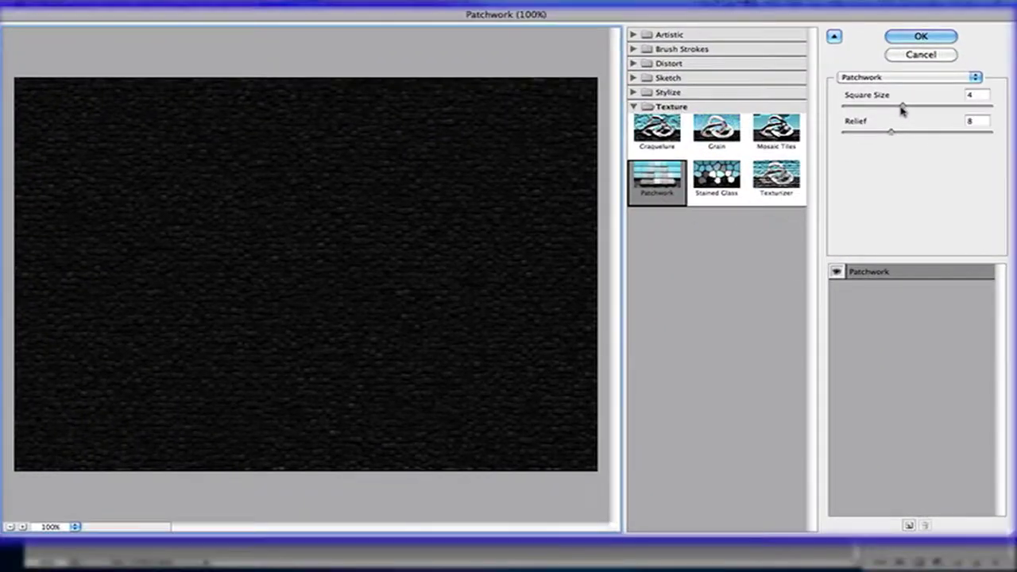
drag(902, 111, 982, 111)
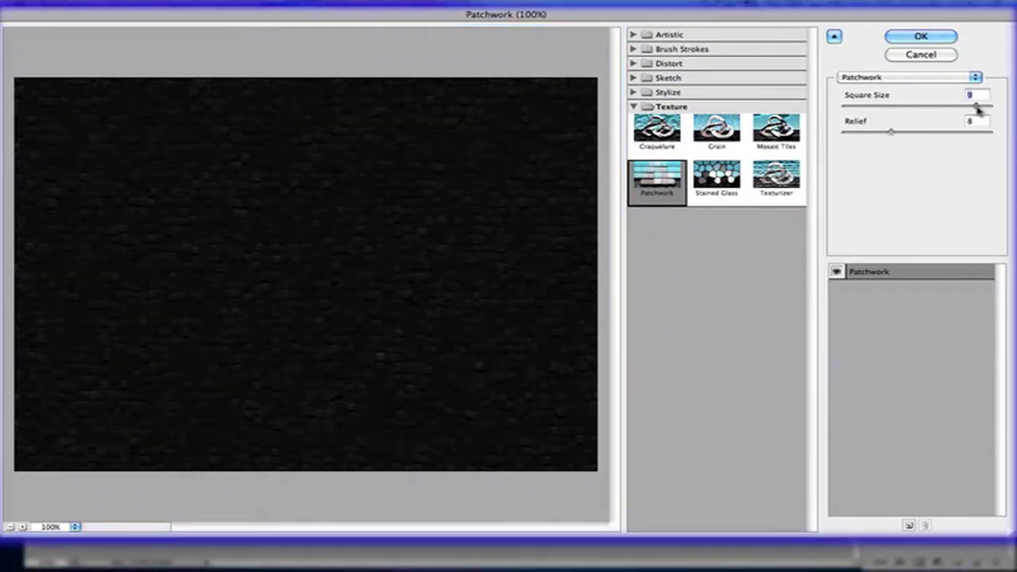
drag(888, 133, 961, 137)
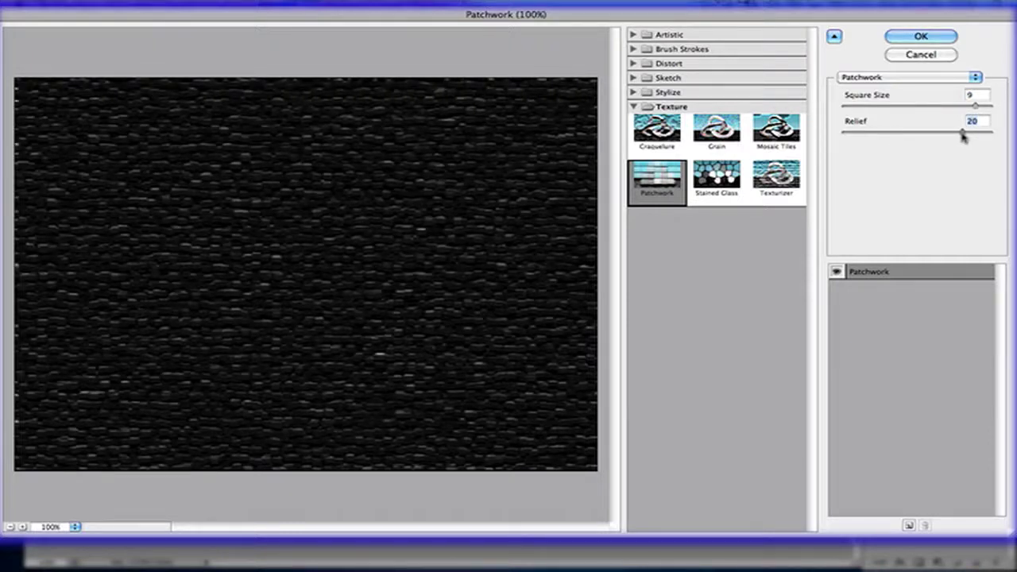
drag(963, 136, 965, 136)
click(908, 526)
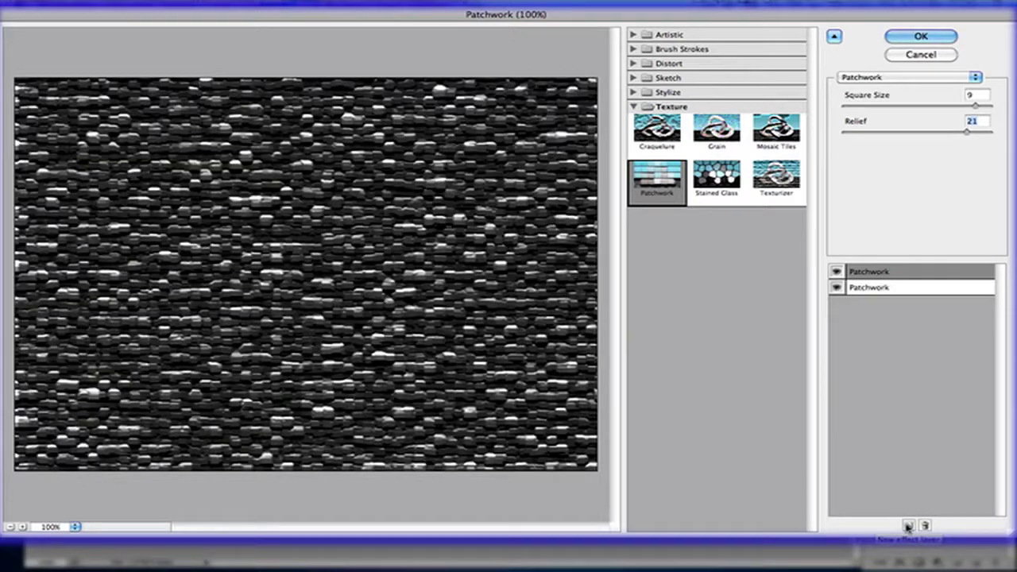
click(908, 526)
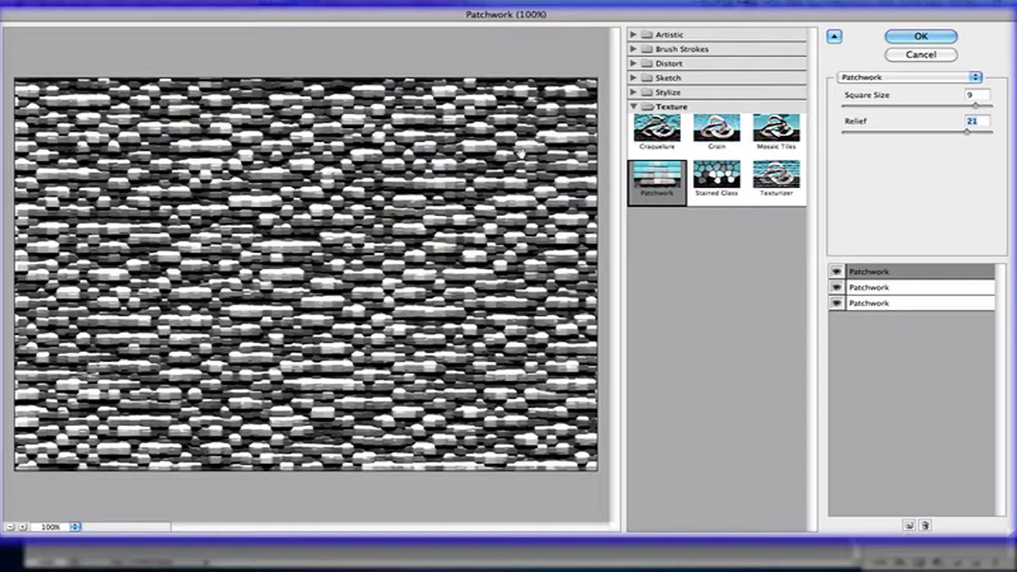
Step: Change the top effect to Sketch > Chrome with Smoothness 10 and Detail 0, and apply the stack
click(660, 78)
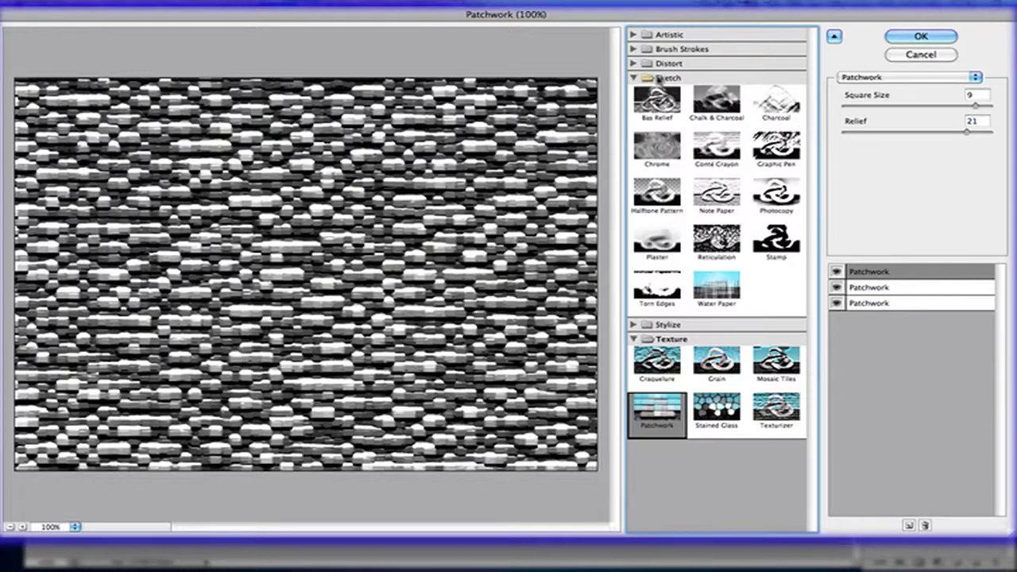
click(654, 161)
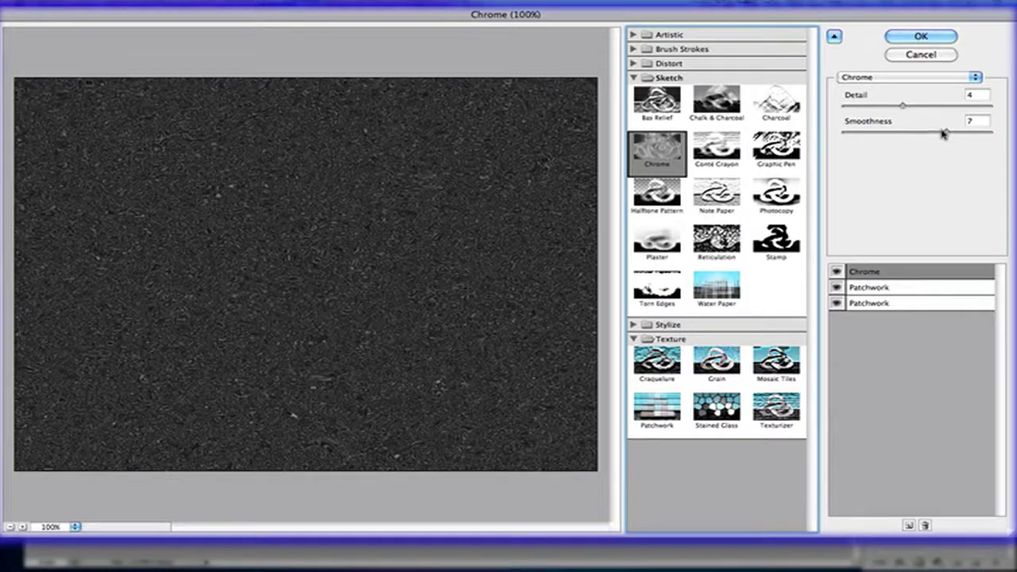
drag(946, 132, 987, 132)
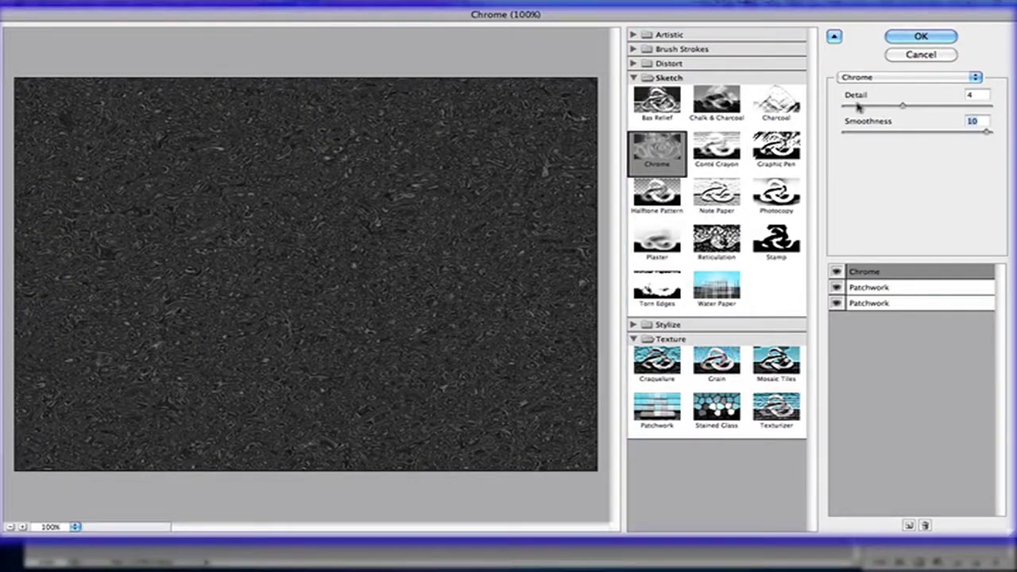
click(858, 108)
drag(858, 108, 1015, 118)
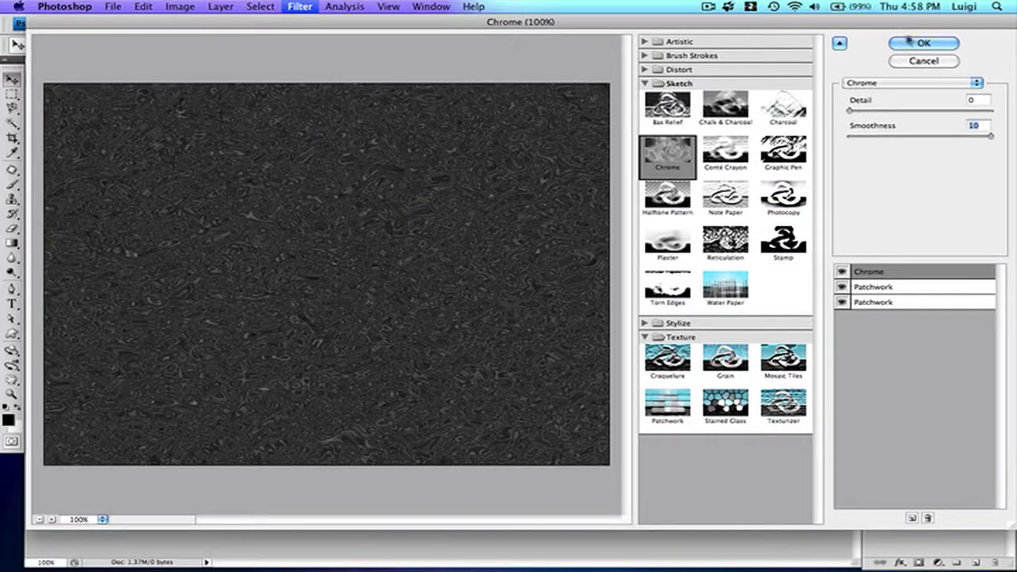
click(915, 38)
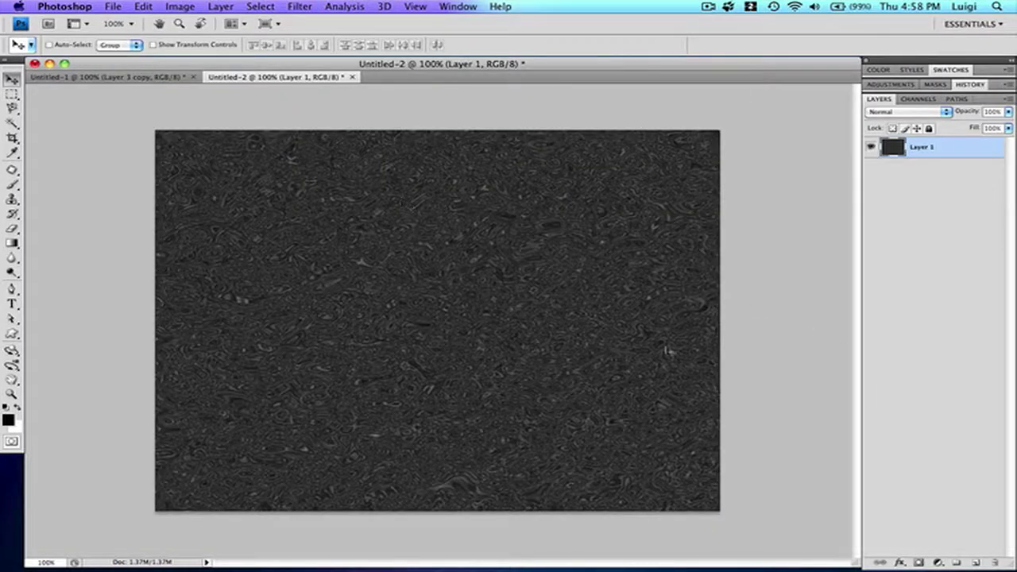
Step: Add Layer 2 and fill it with a diagonal blue-to-green gradient from top-left to bottom-right
click(974, 562)
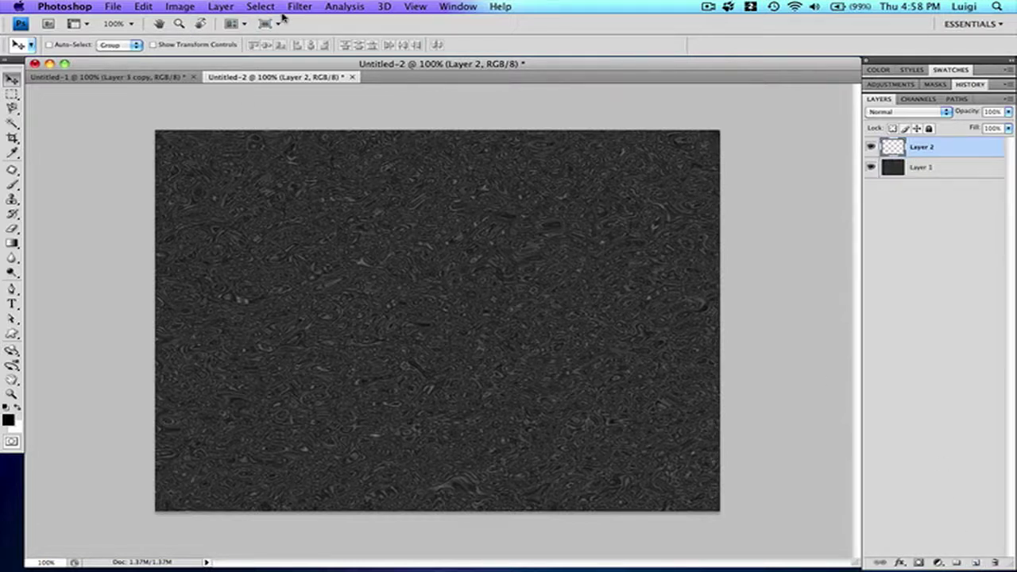
key(g)
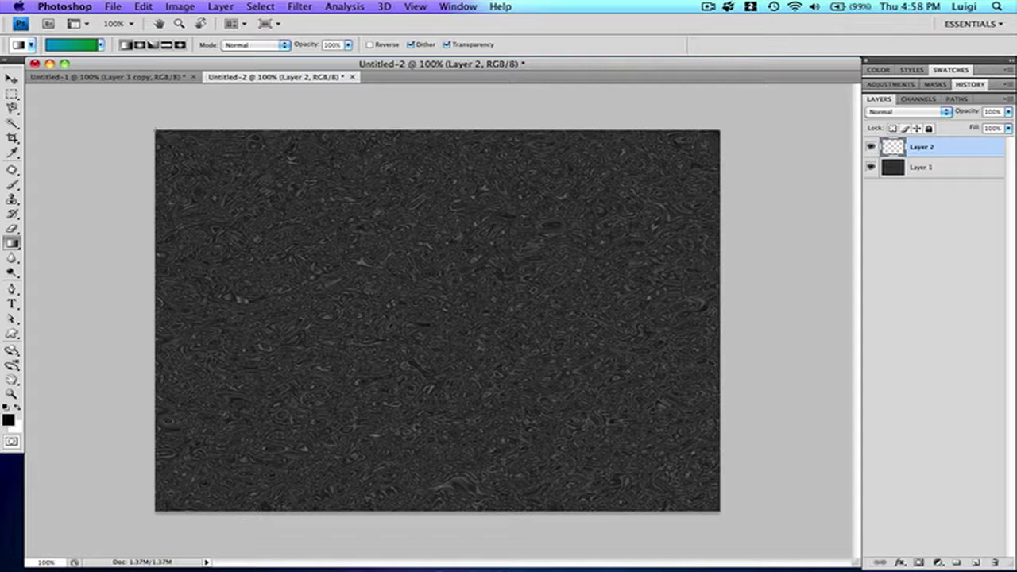
drag(156, 131, 786, 558)
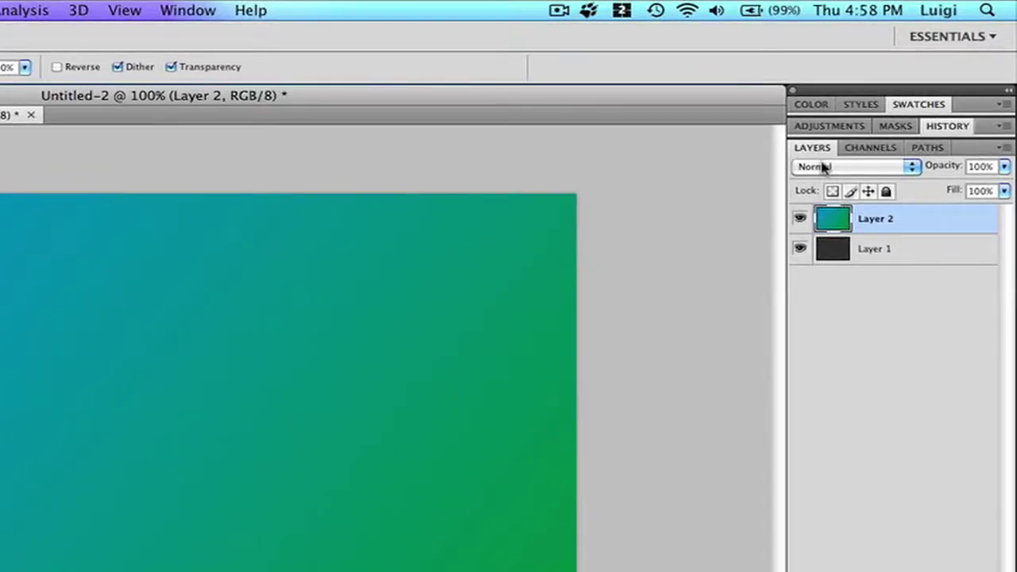
Step: Set Layer 2's blend mode to Soft Light, after briefly trying Overlay
click(823, 167)
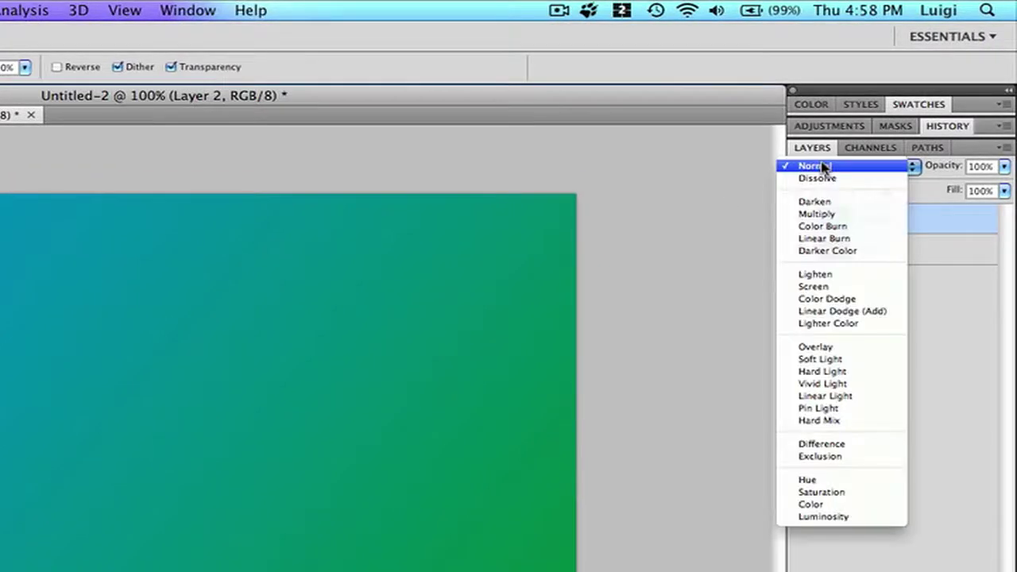
click(819, 359)
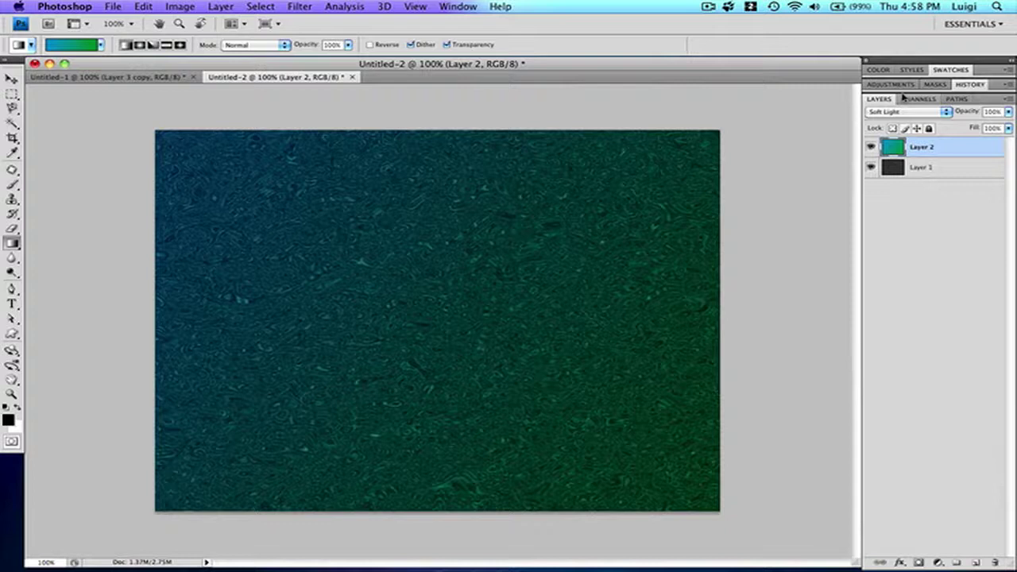
click(894, 111)
click(885, 101)
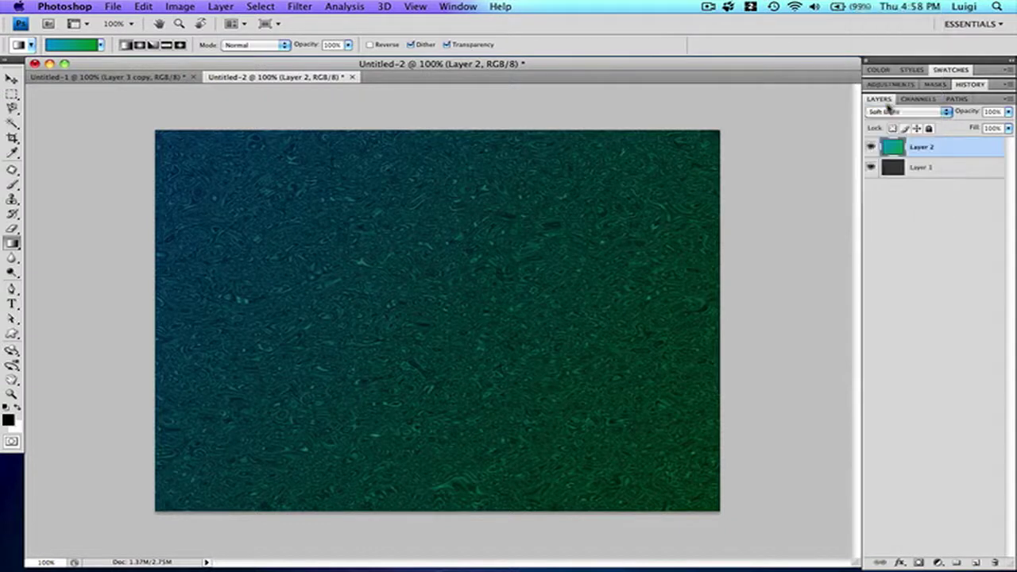
click(885, 113)
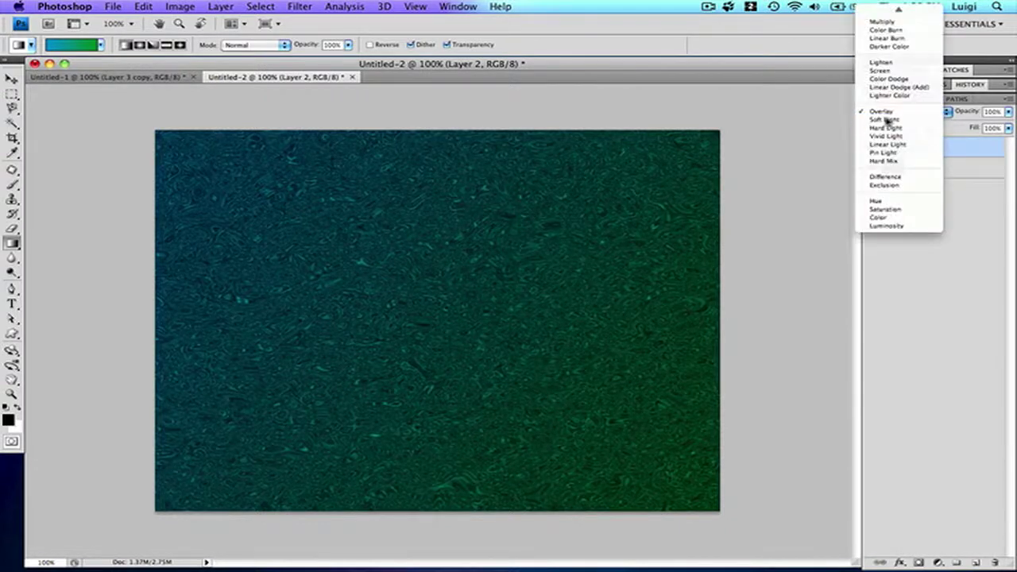
click(888, 121)
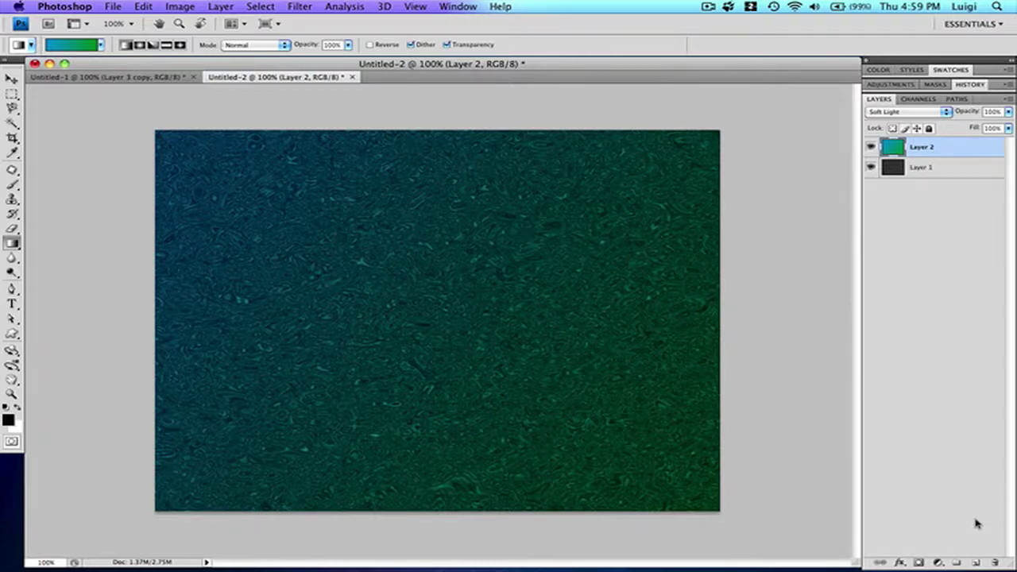
Step: Add Layer 3 and select the Brush tool with 0% hardness
click(977, 562)
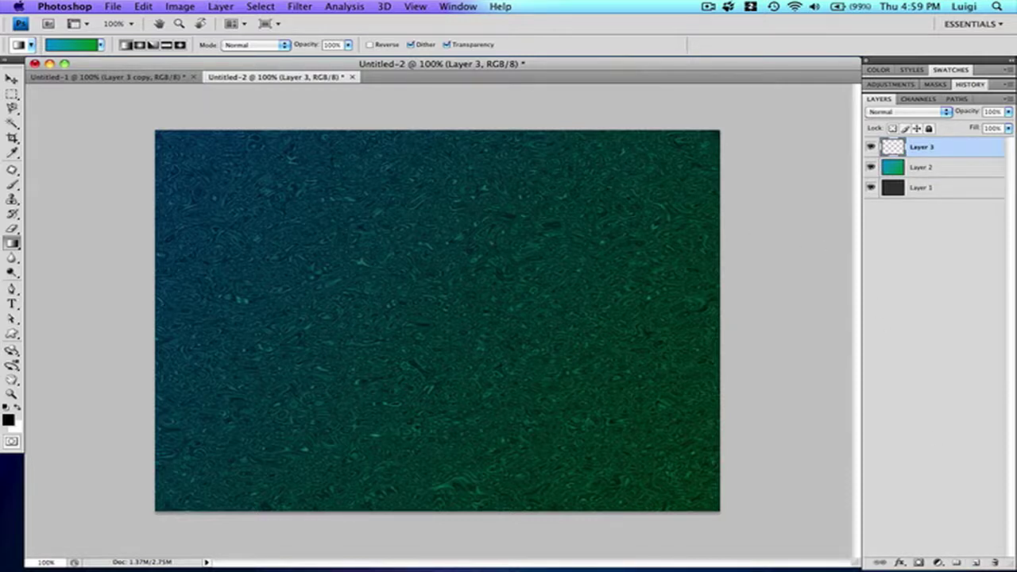
key(b)
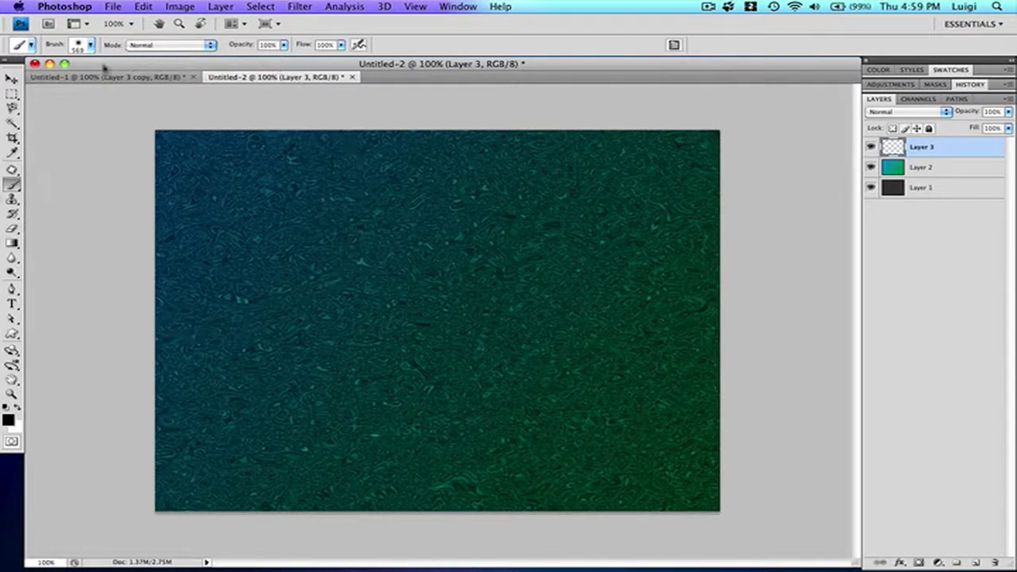
click(89, 45)
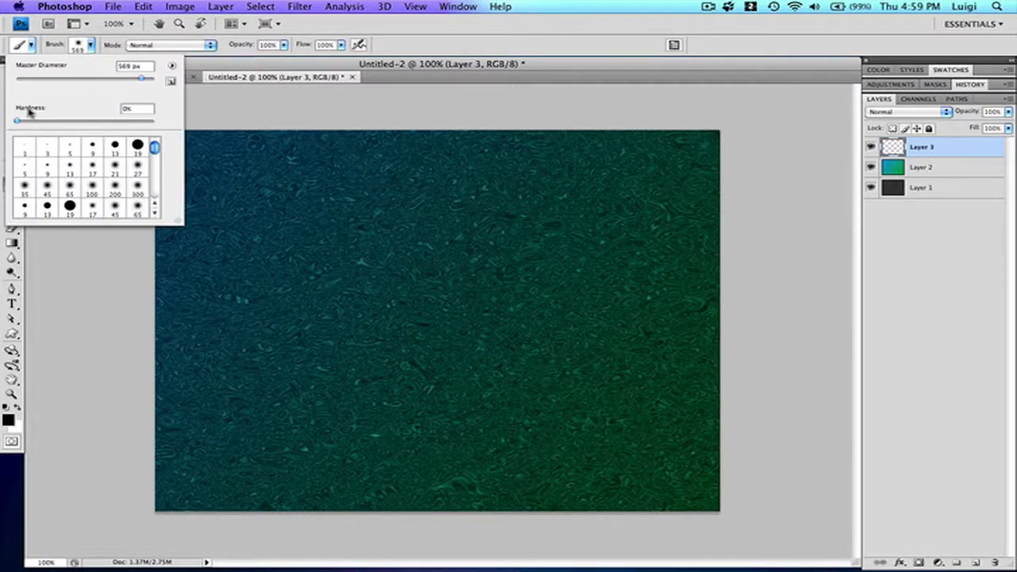
click(312, 71)
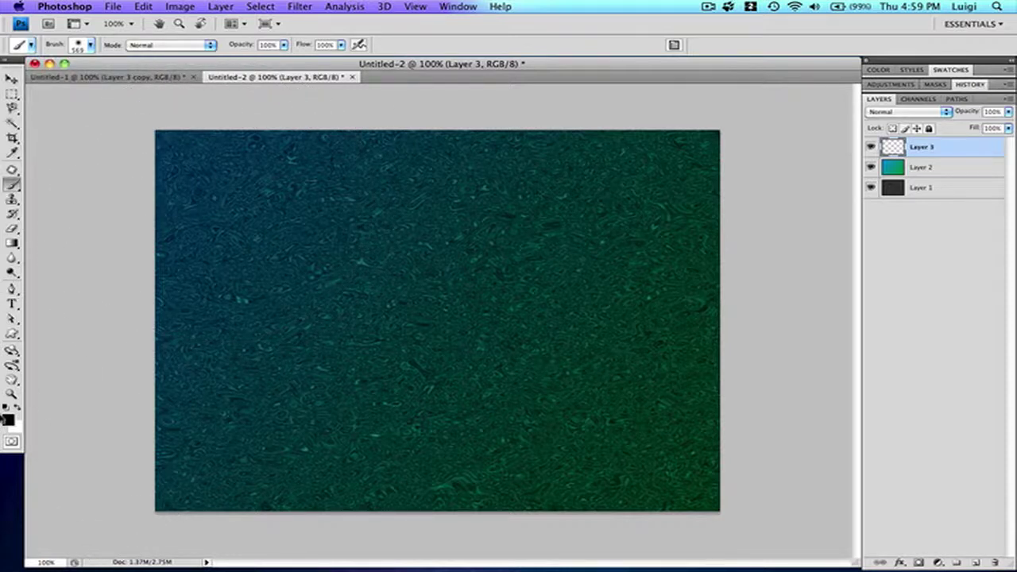
Step: Pick bright blue 00a2ff as foreground and paint a soft glow in the upper left
click(7, 422)
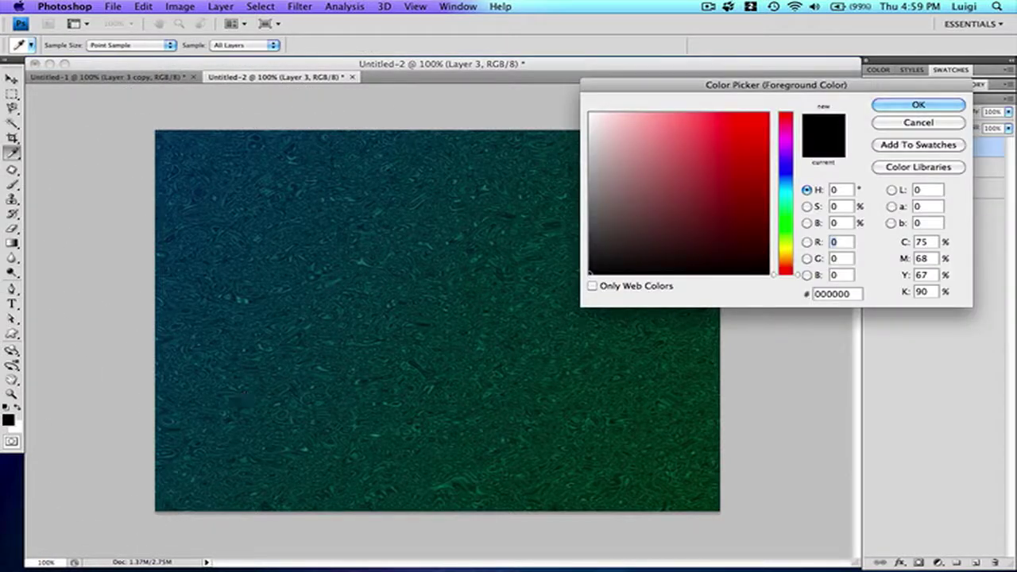
click(789, 183)
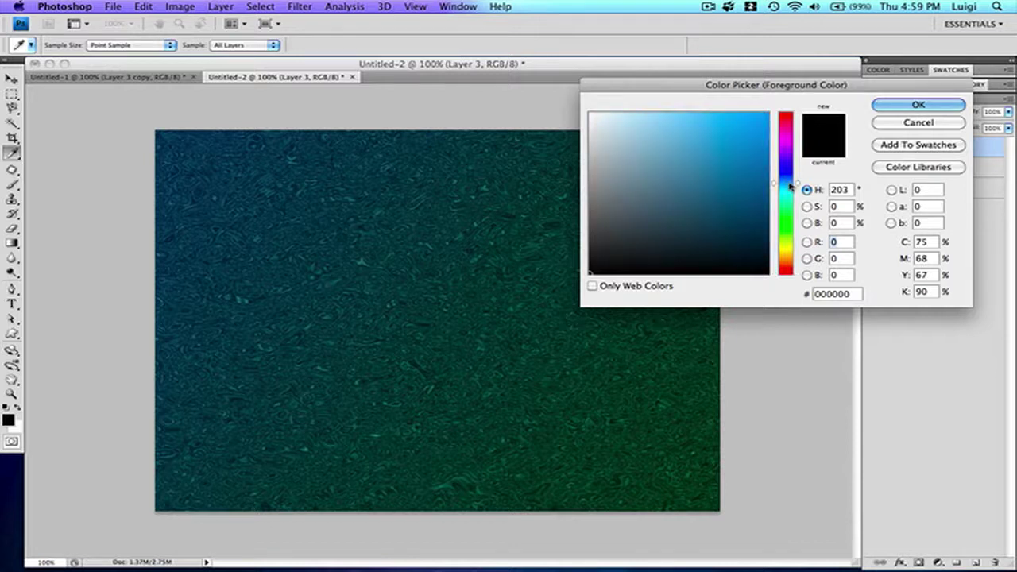
drag(739, 147, 803, 83)
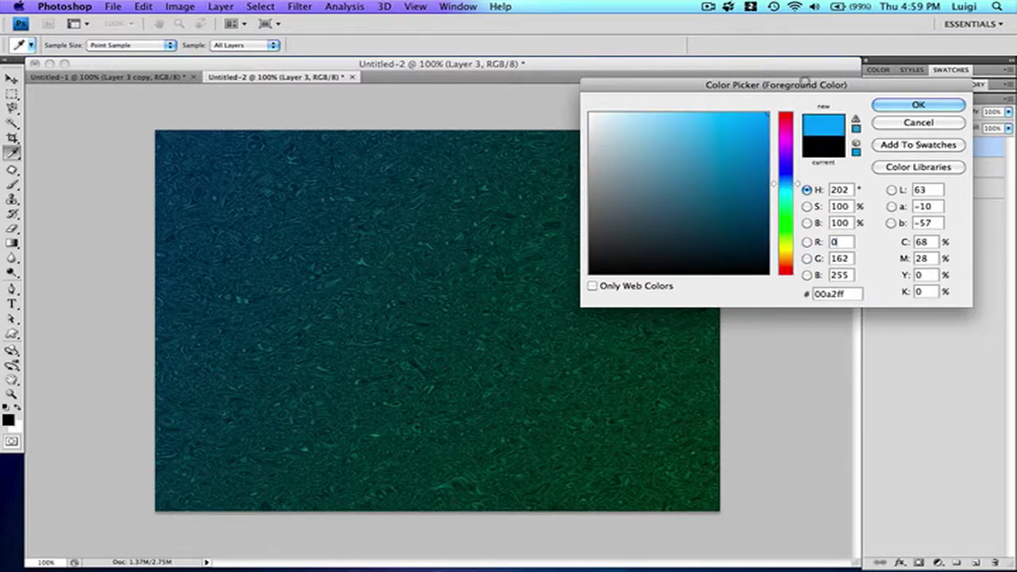
click(891, 107)
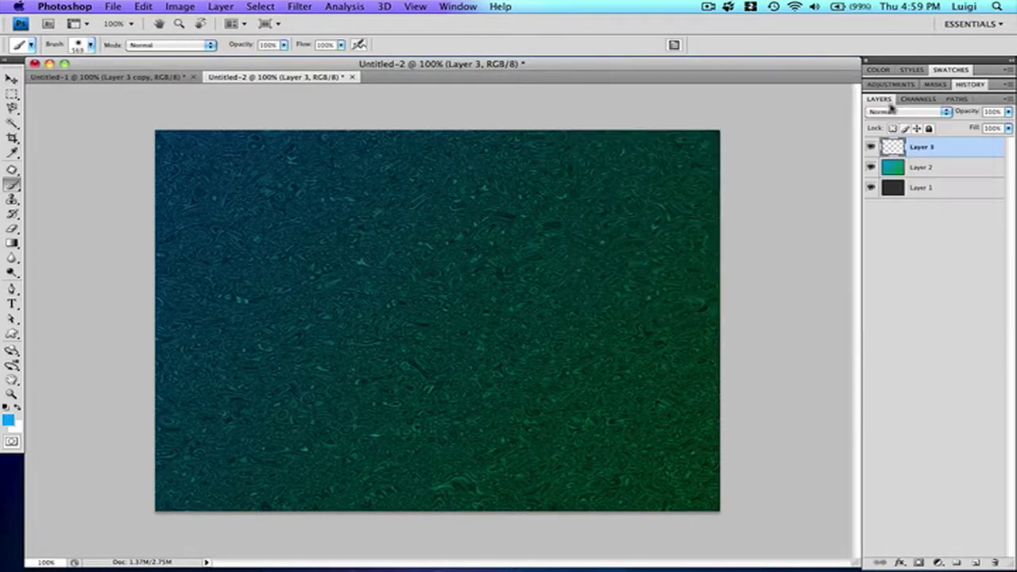
click(226, 195)
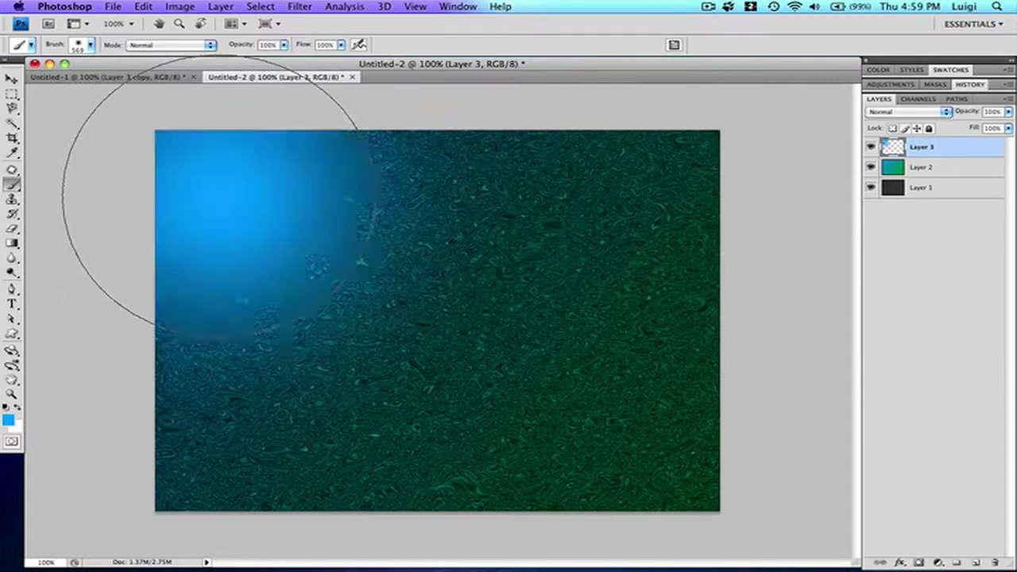
Step: Pick a slightly dark pure green and paint a soft glow in the lower right
click(10, 420)
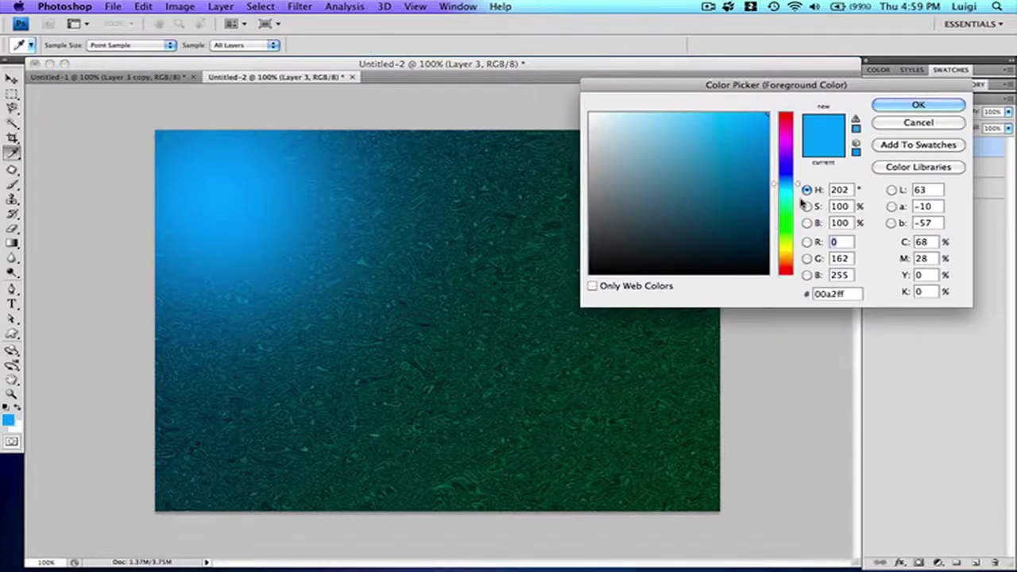
click(789, 209)
drag(789, 213, 789, 230)
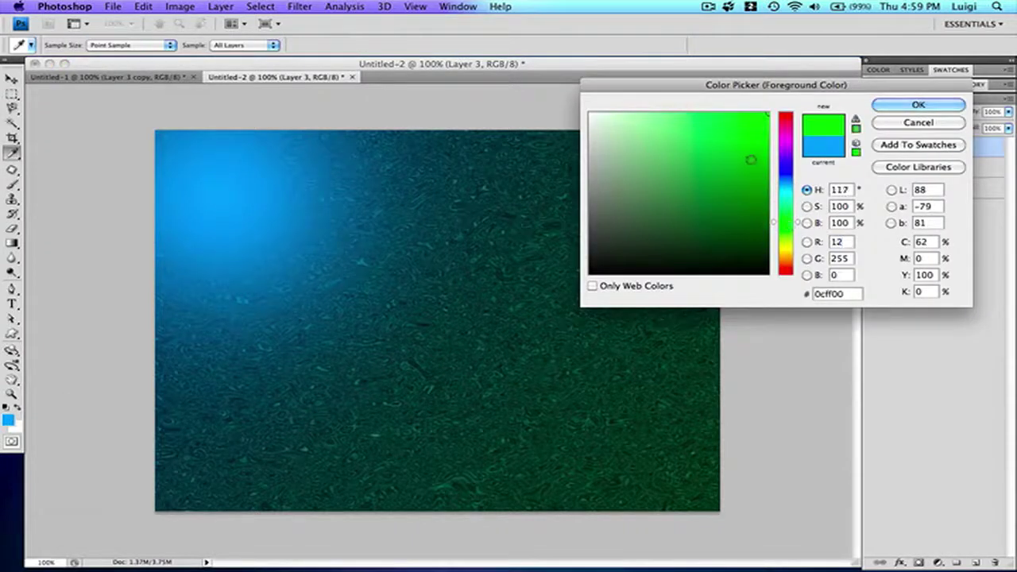
click(768, 132)
click(918, 105)
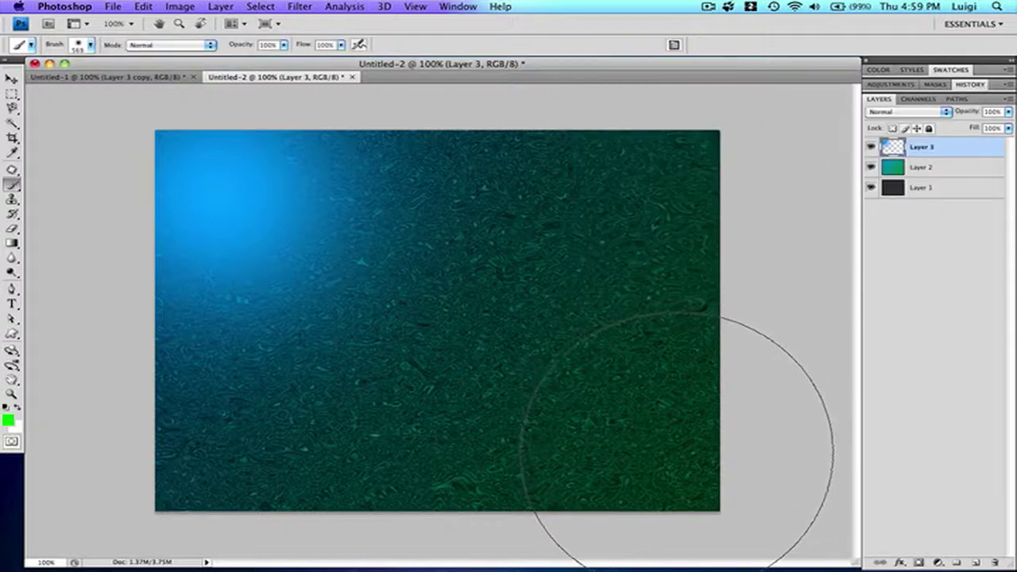
click(683, 451)
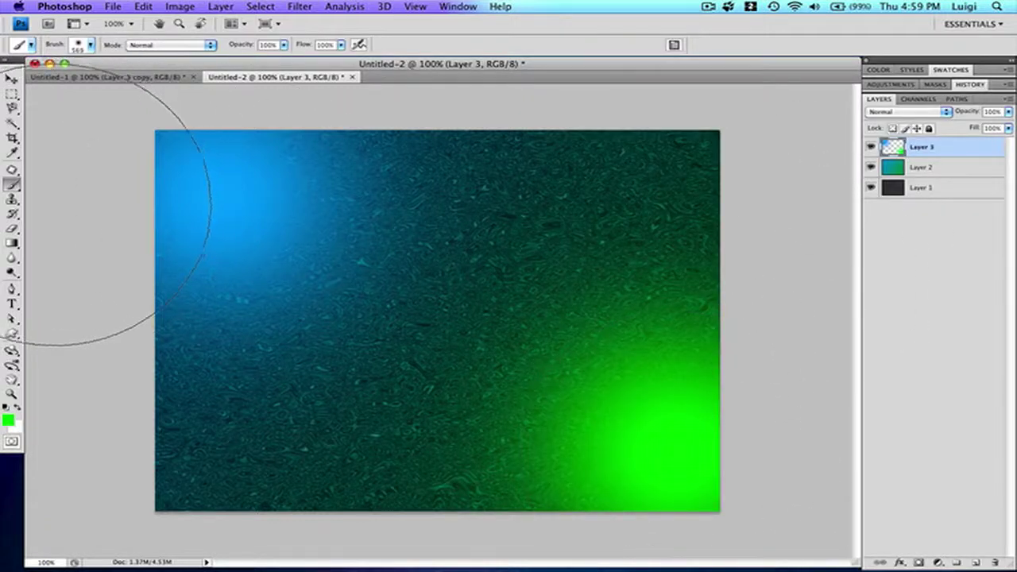
Step: Reset default colours, switch to the Move tool, and set Layer 3 to Soft Light after trying Overlay
key(d)
key(v)
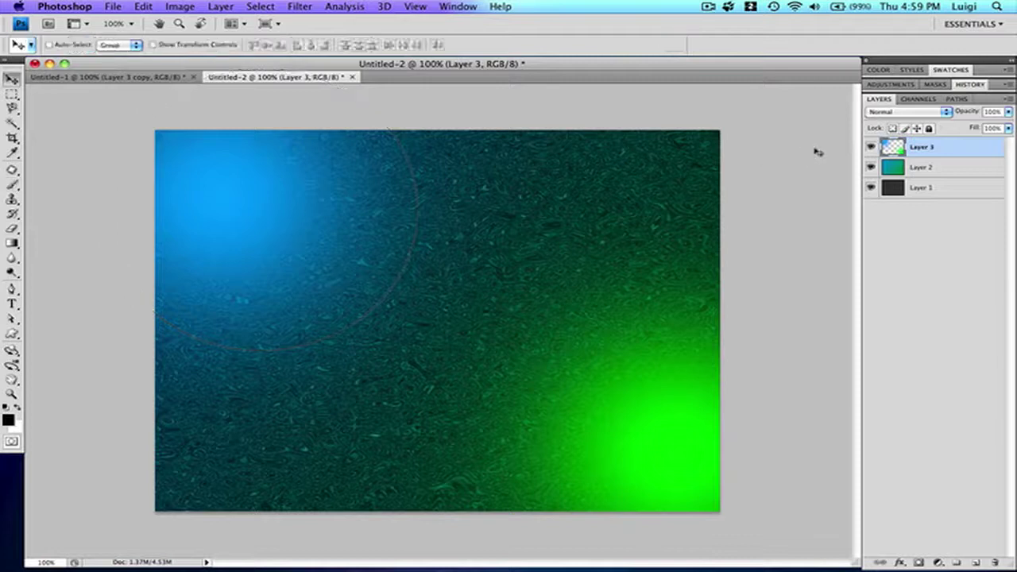
click(940, 115)
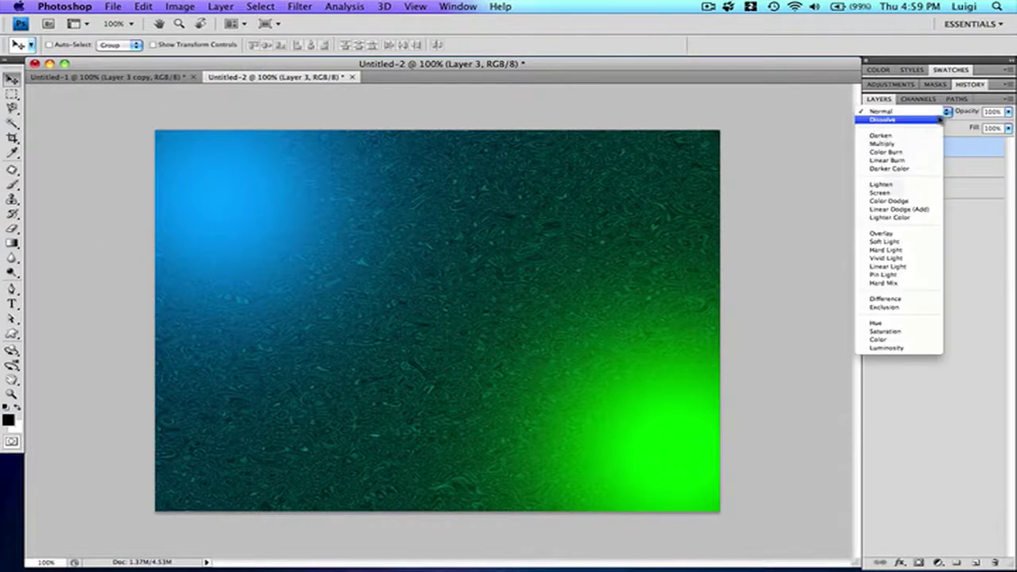
click(921, 243)
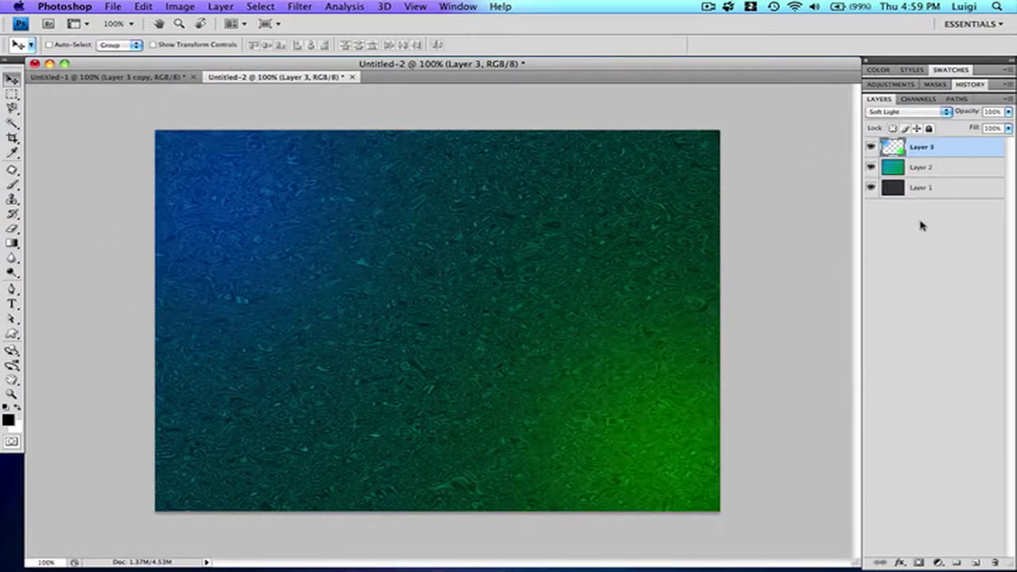
click(907, 116)
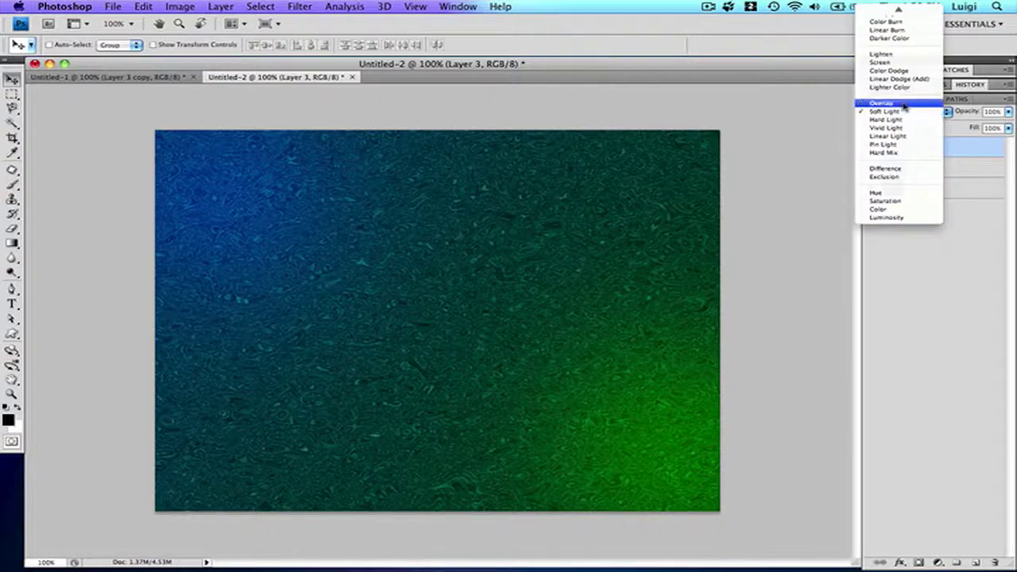
click(904, 105)
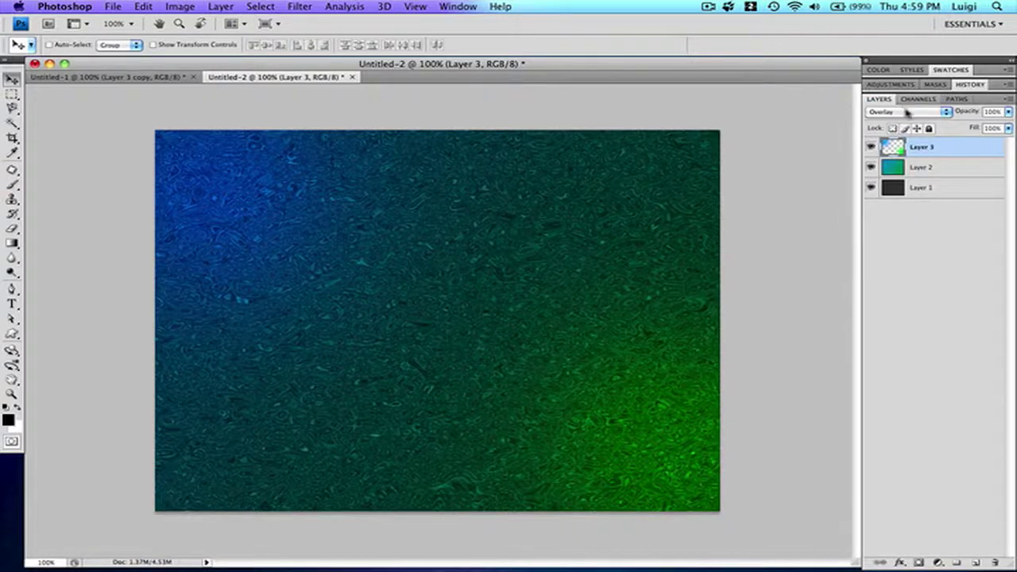
click(908, 114)
click(907, 121)
Step: Lower Layer 3's opacity to 30%
click(1007, 112)
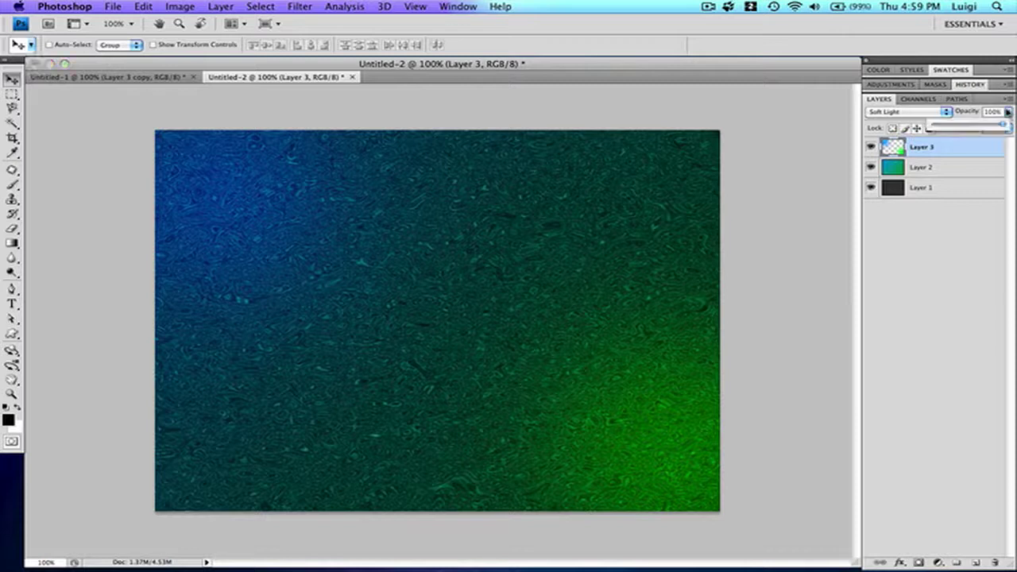
drag(961, 124, 956, 127)
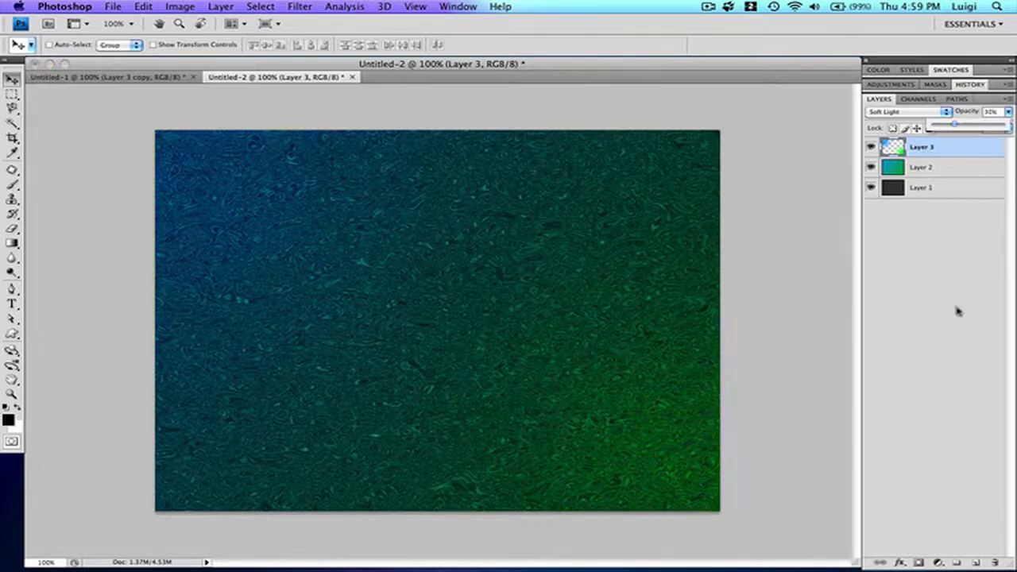
click(922, 151)
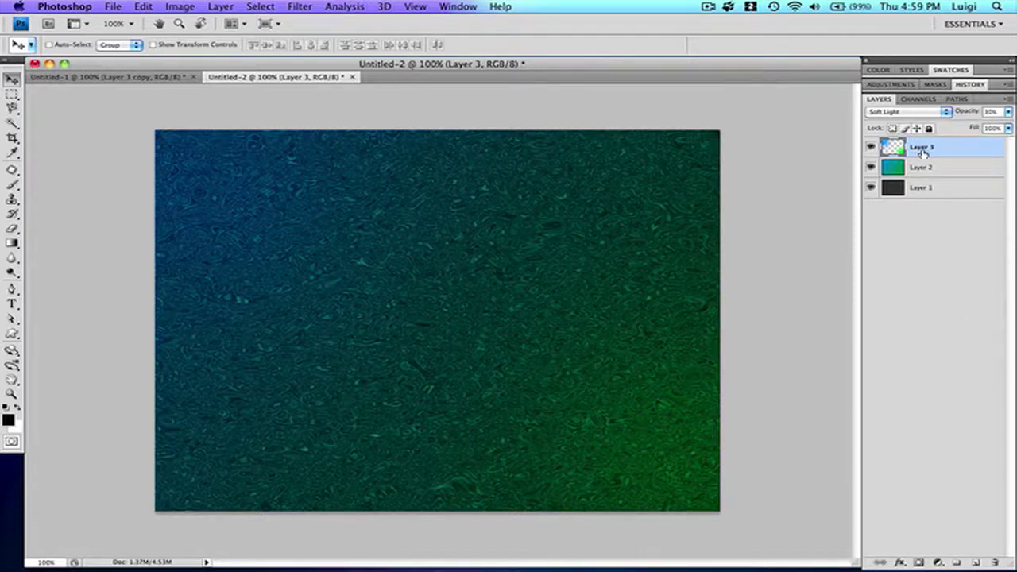
Step: Duplicate Layer 3 and set the copy's blend mode to Overlay
key(super+j)
click(894, 113)
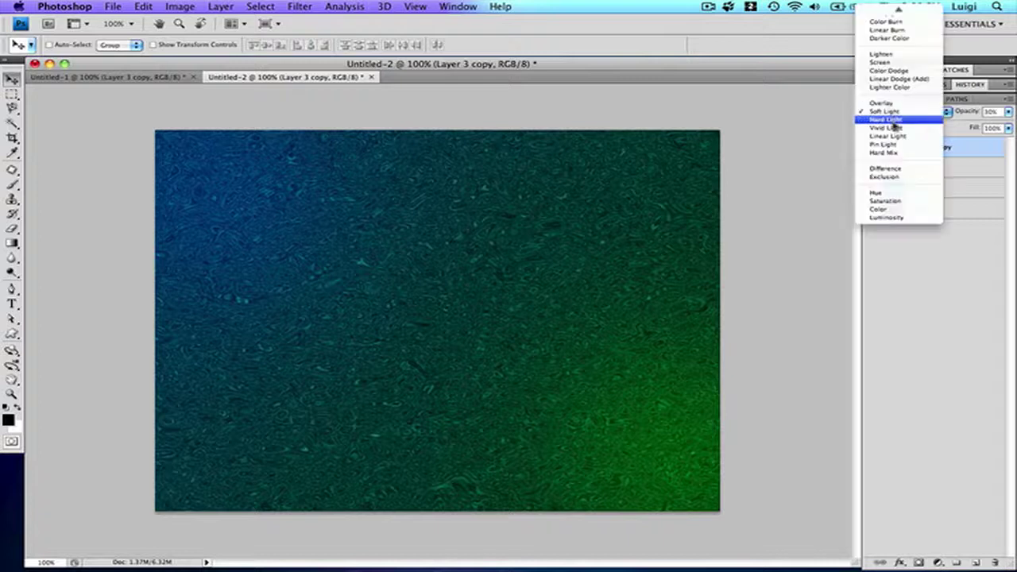
click(890, 106)
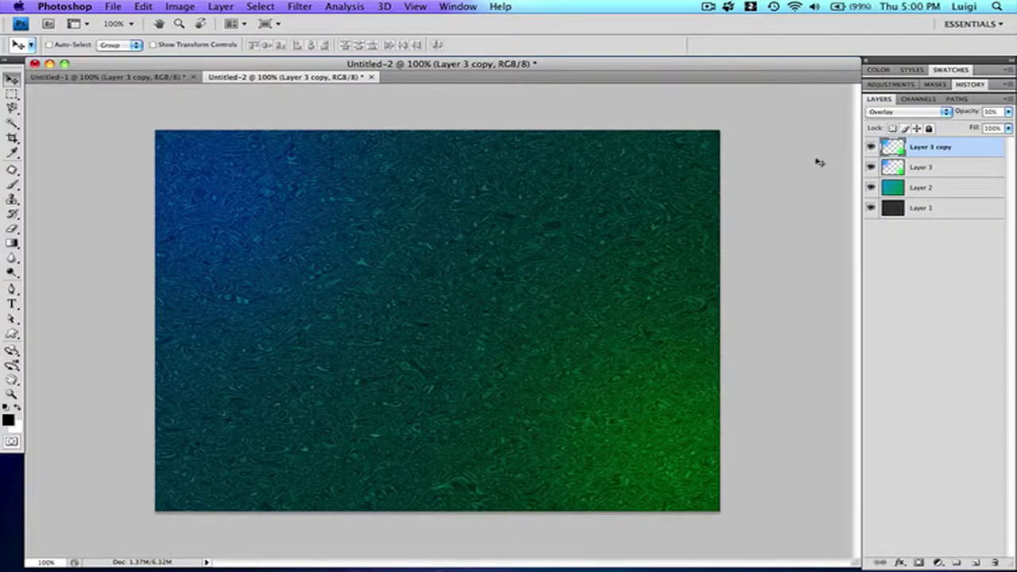